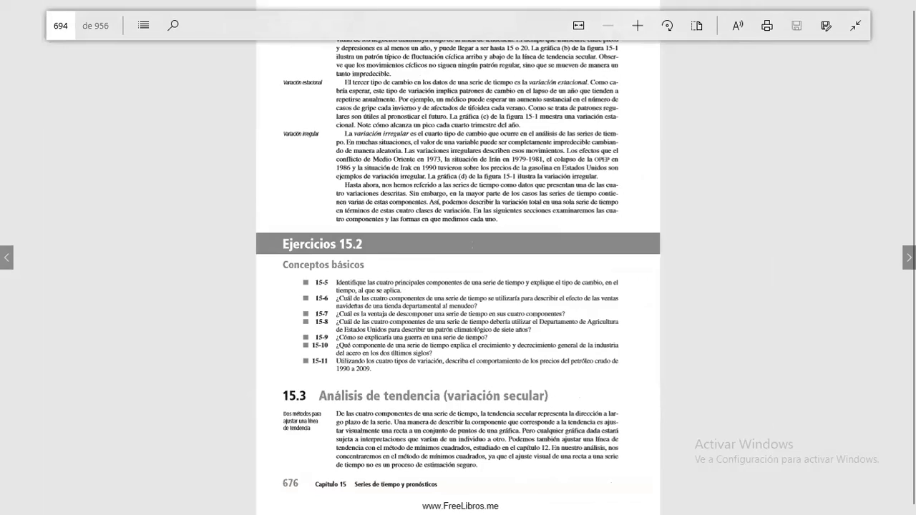
Page forward through the textbook PDF to page 704 and highlight the section 15.4 heading "Variación cíclica".
left_click(909, 258)
left_click(908, 258)
left_click(908, 257)
key("Right")
key("Right")
key("Right")
key("Right")
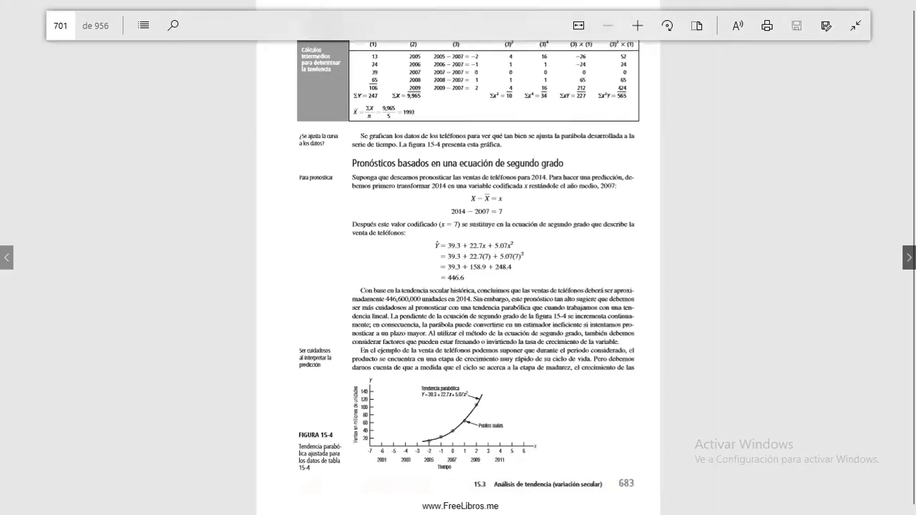
key("Right")
key("Right")
key("Right")
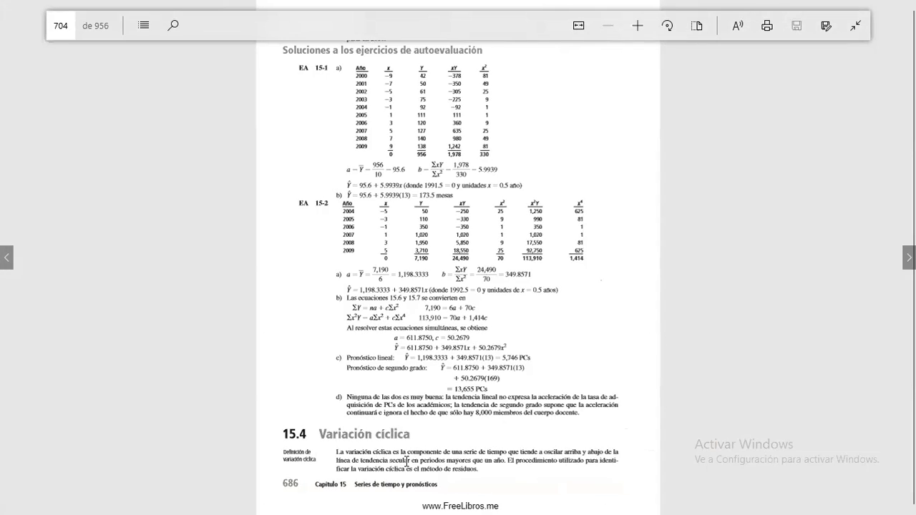
left_click_drag(408, 434, 320, 434)
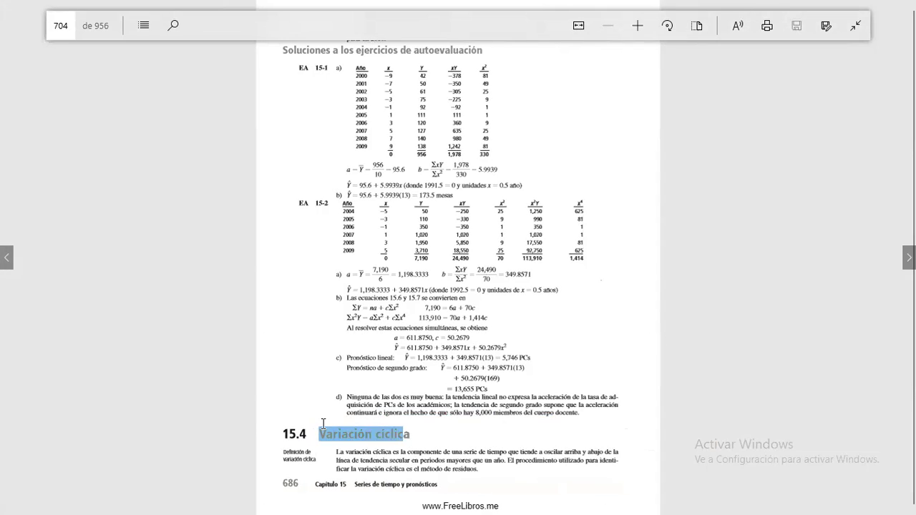
left_click(392, 444)
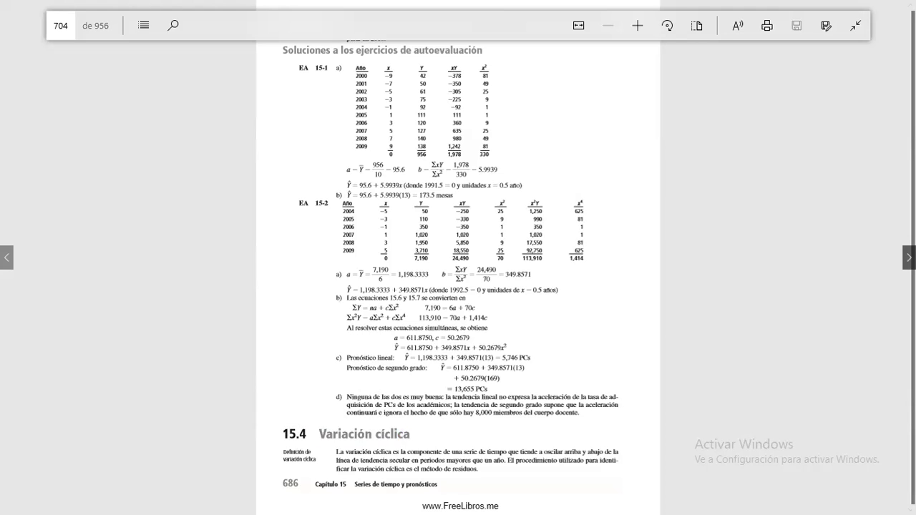
Read section 15.4 on pages 704 to 707, covering the trend percentage and relative cyclical residual calculations.
left_click(908, 257)
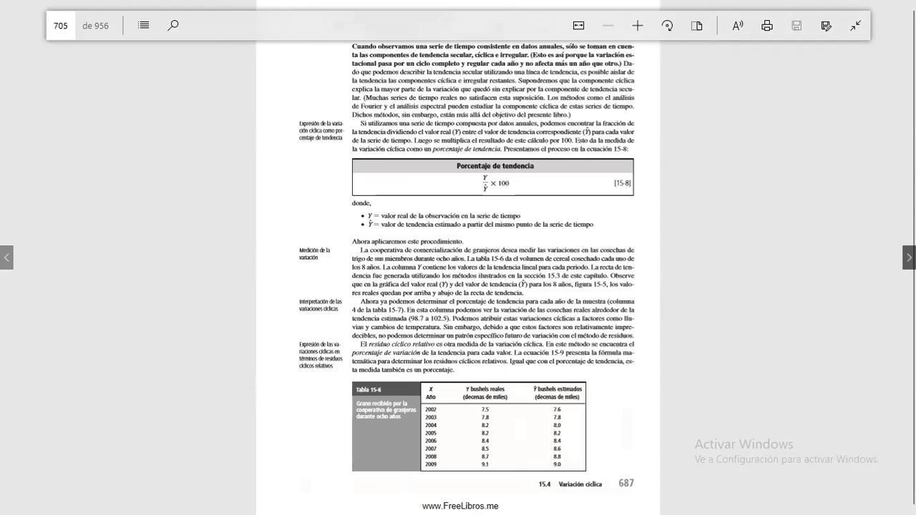
left_click(908, 257)
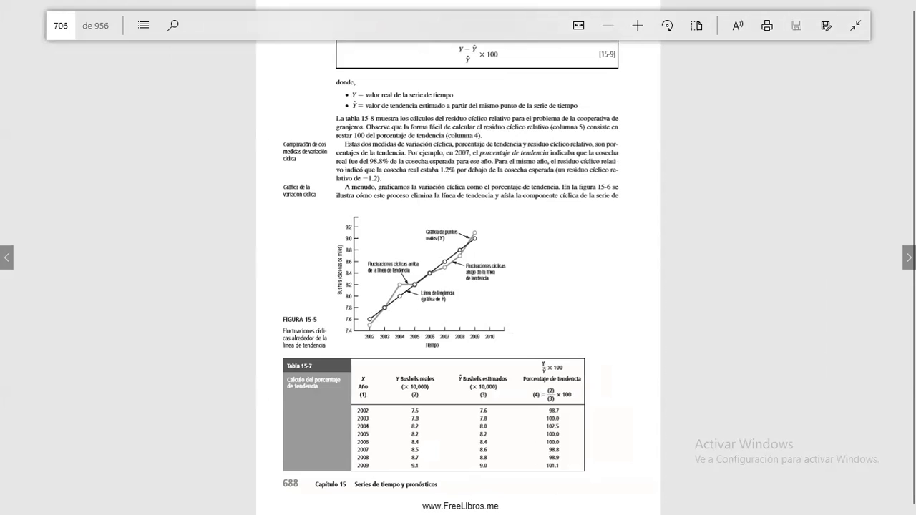
left_click(908, 257)
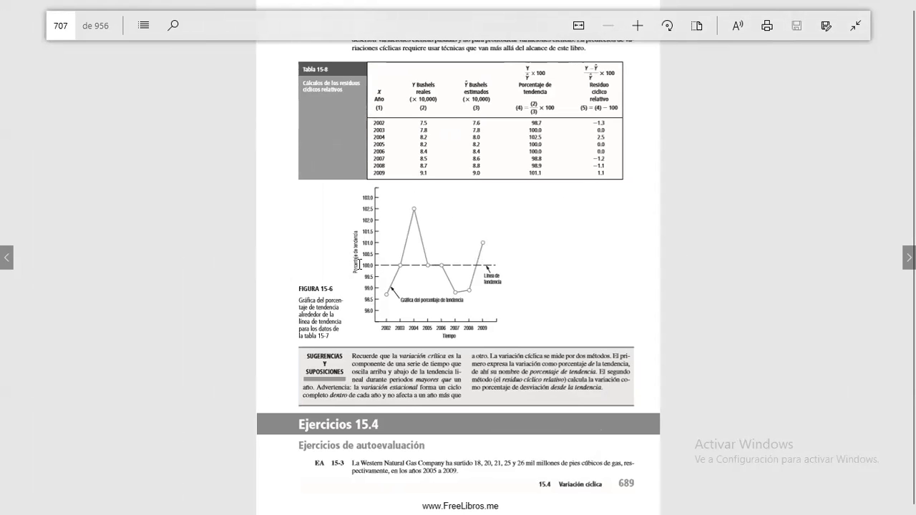
scroll(360, 265, "up", 15)
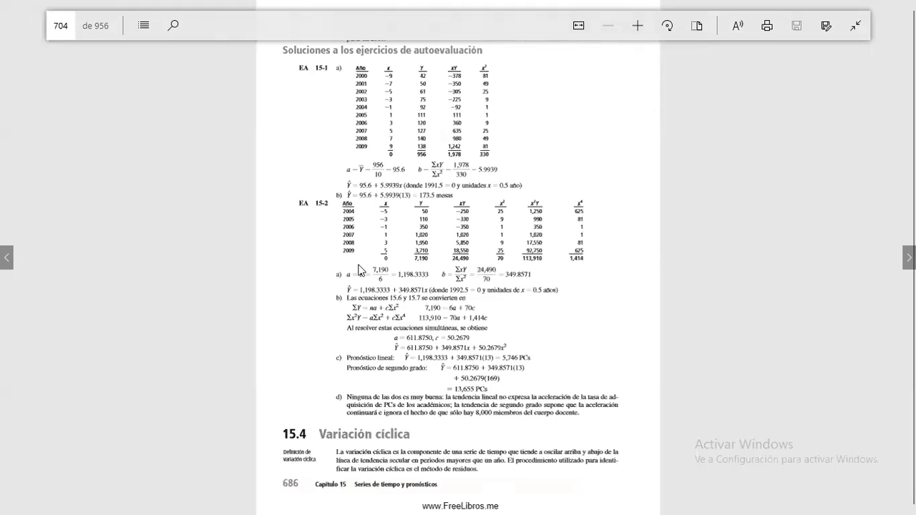
scroll(359, 269, "down", 15)
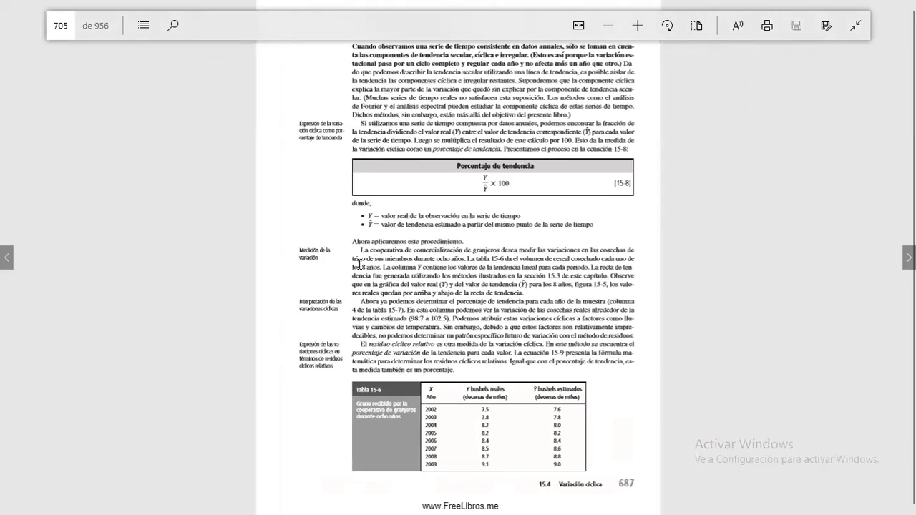
Examine section 15.5 "Variación estacional" through page 712, including the steps of the ratio-to-moving-average method.
scroll(359, 264, "down", 10)
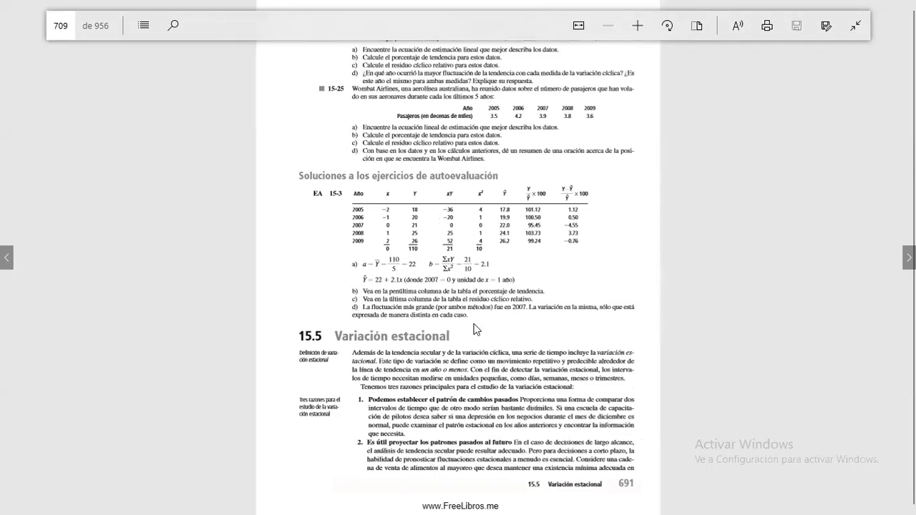
scroll(461, 335, "down", 5)
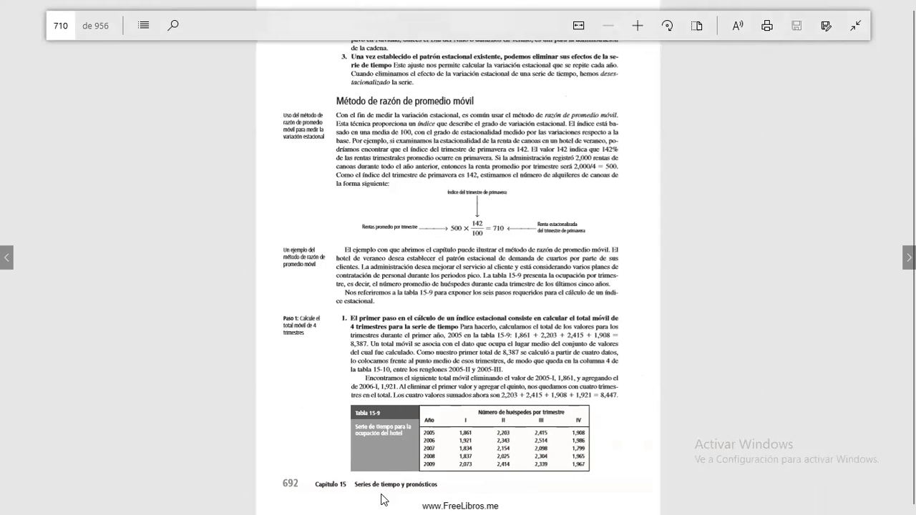
scroll(487, 449, "down", 5)
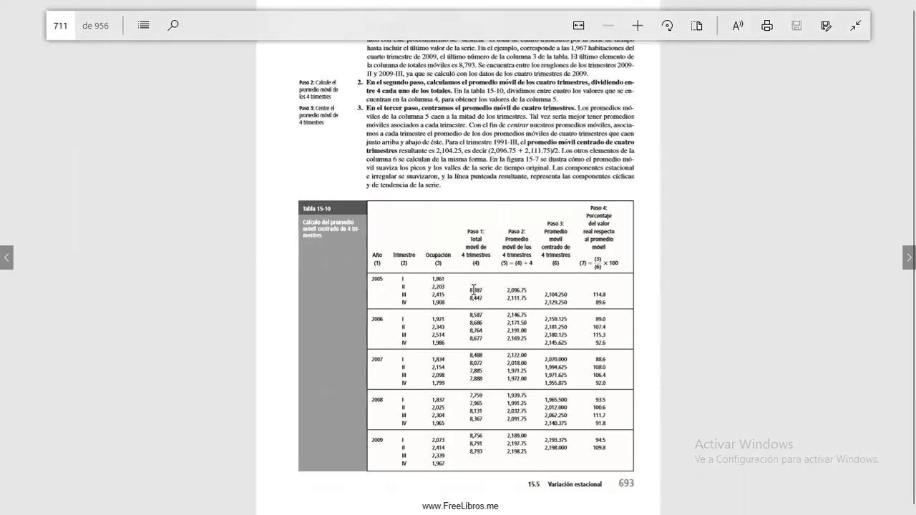
scroll(658, 340, "down", 3)
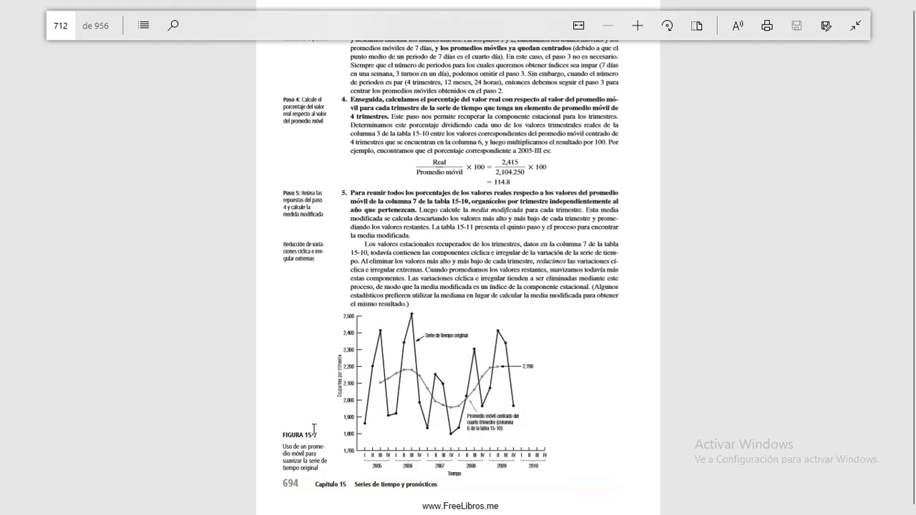
Switch to EViews, move the workfile window away from the untitled equation, and display the equation's Representations view.
key("alt+Tab")
key("Tab")
key("Tab")
key("Tab")
key("Tab")
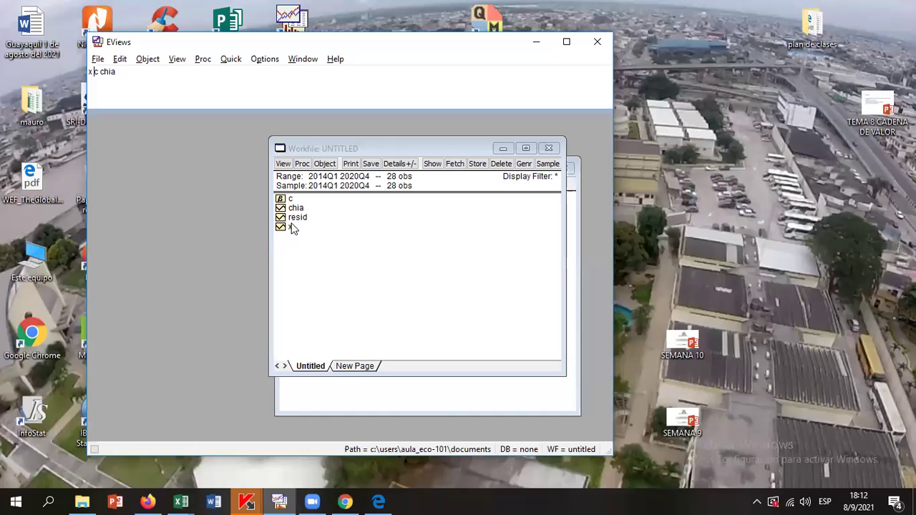
left_click(291, 261)
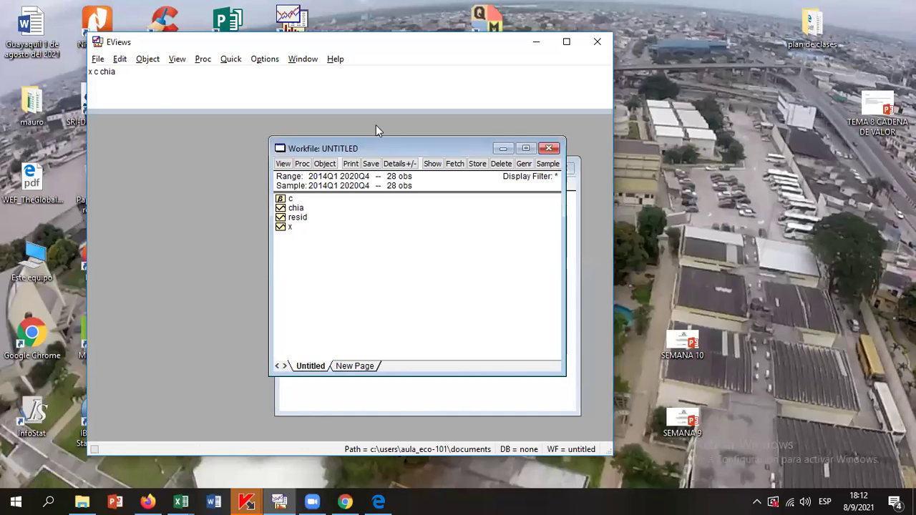
left_click_drag(414, 168, 414, 106)
left_click(289, 120)
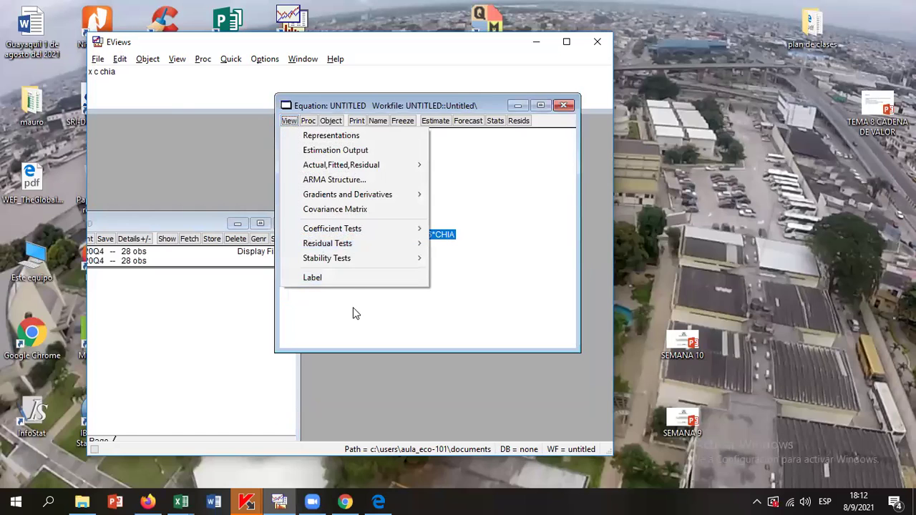
left_click(340, 141)
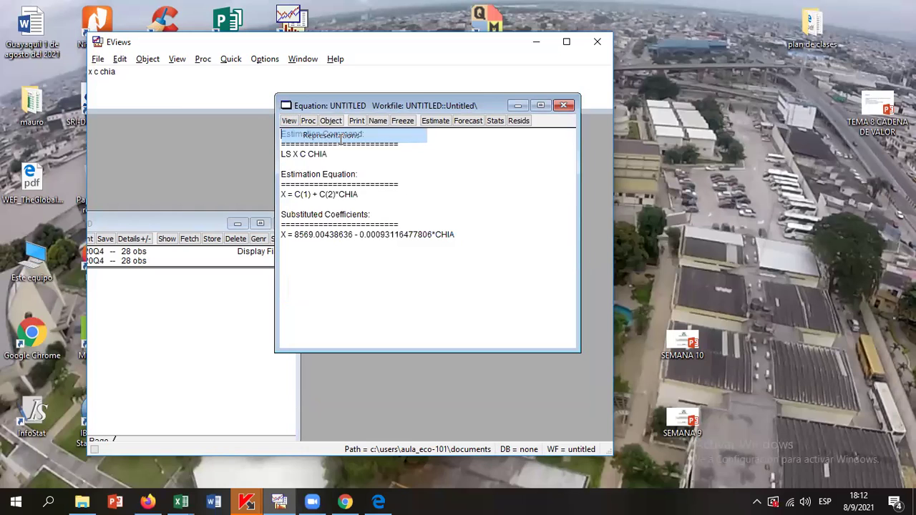
Display the Estimation Output of the least squares equation of X on CHIA.
left_click(289, 120)
left_click(319, 149)
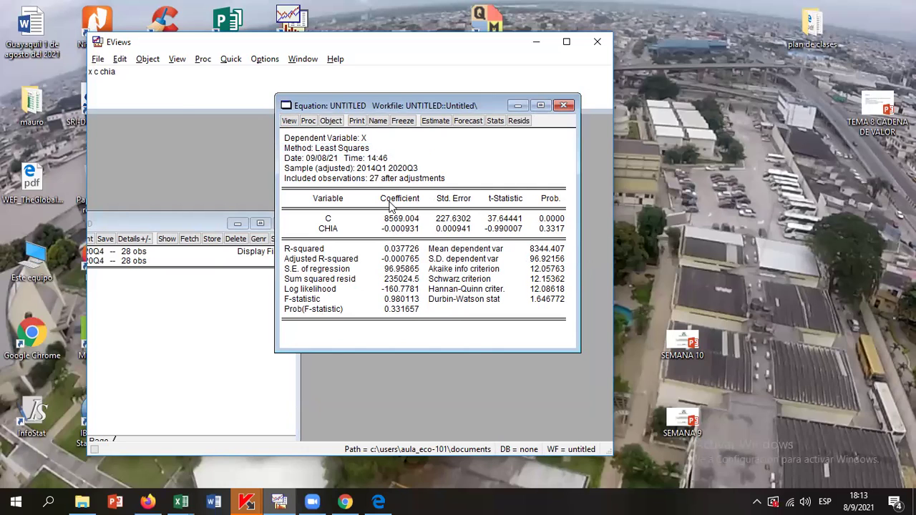
left_click(288, 121)
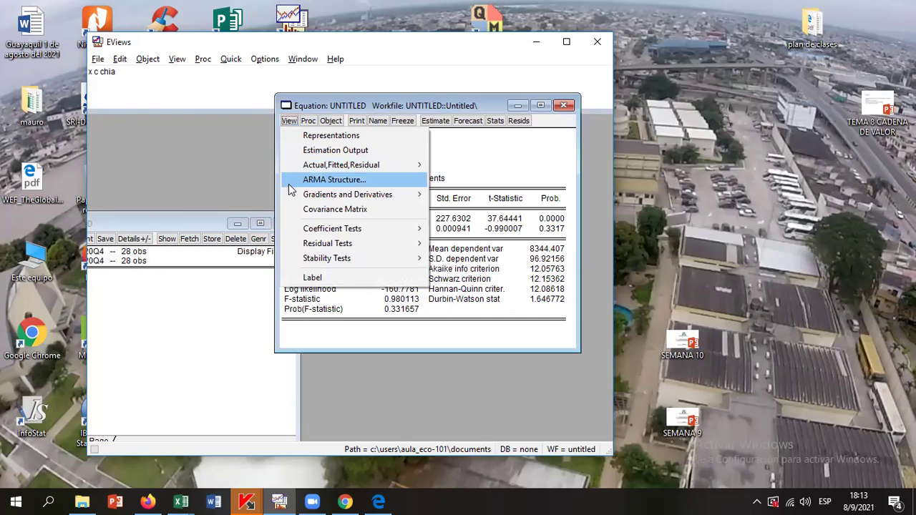
left_click(335, 150)
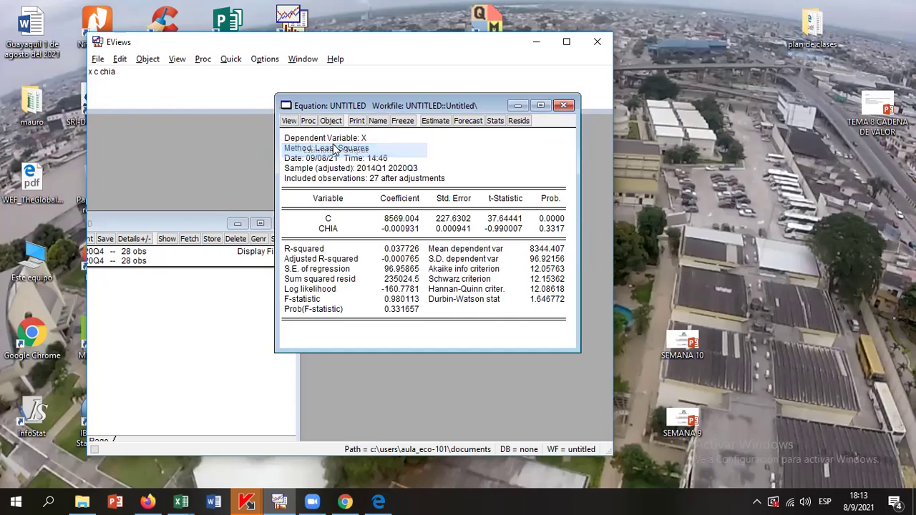
Return to the Representations view and highlight the equation under Substituted Coefficients.
left_click(288, 120)
left_click(306, 133)
left_click_drag(457, 234, 274, 236)
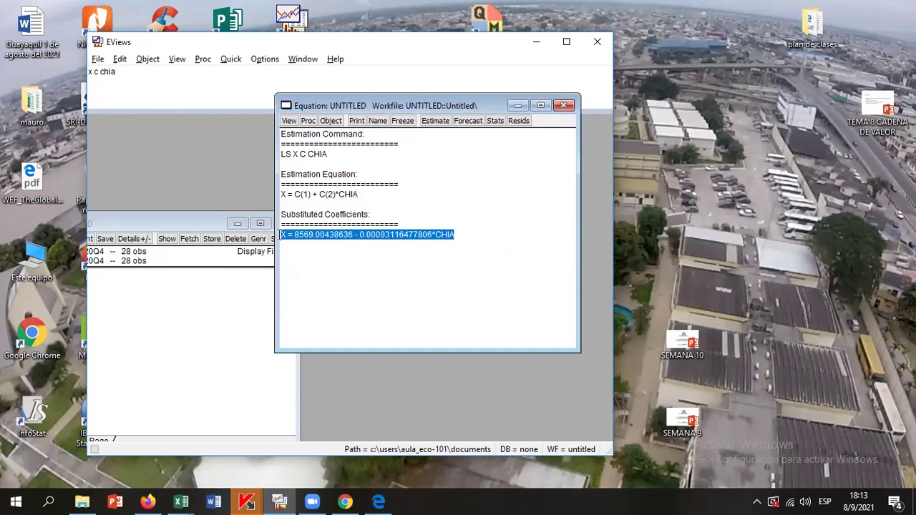
left_click(478, 227)
left_click_drag(479, 228, 269, 228)
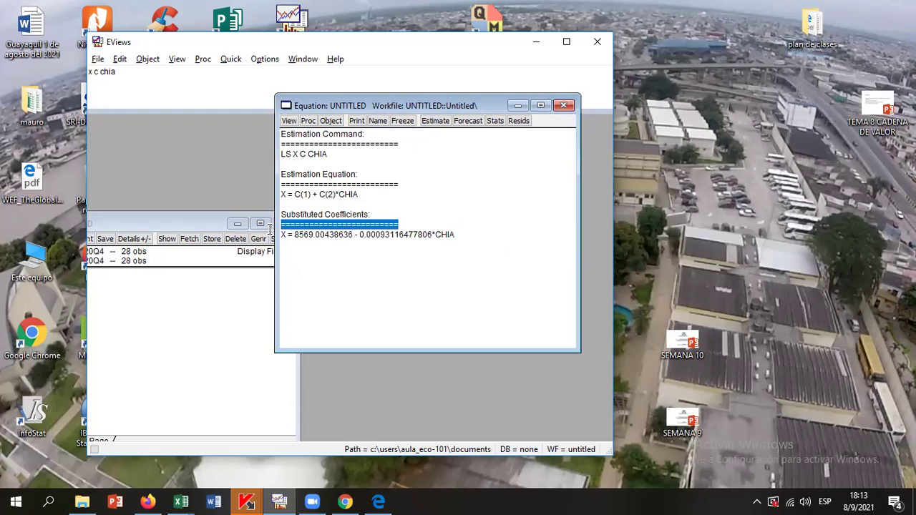
left_click(455, 234)
left_click(279, 238, "shift")
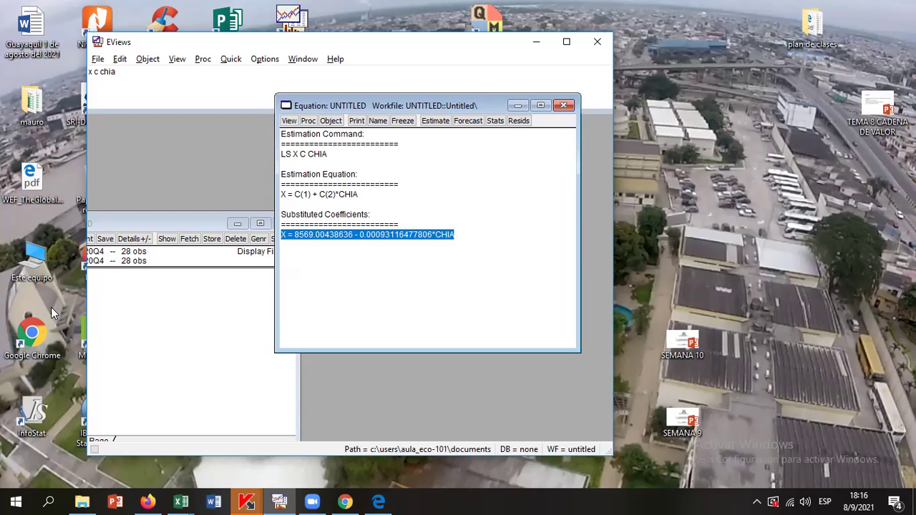
Switch to Firefox, open the "Guias de tesis" playlist from the YouTube channel's playlists, and pause its first video.
left_click(147, 501)
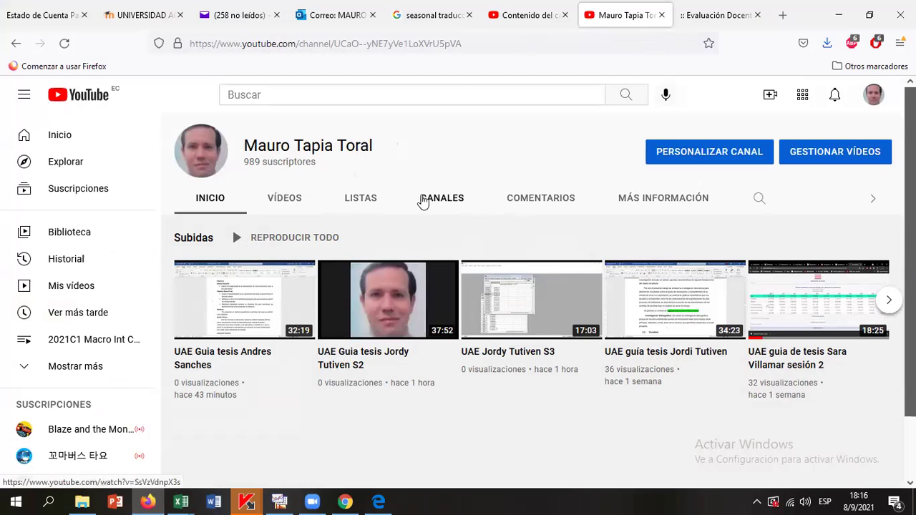
left_click(382, 199)
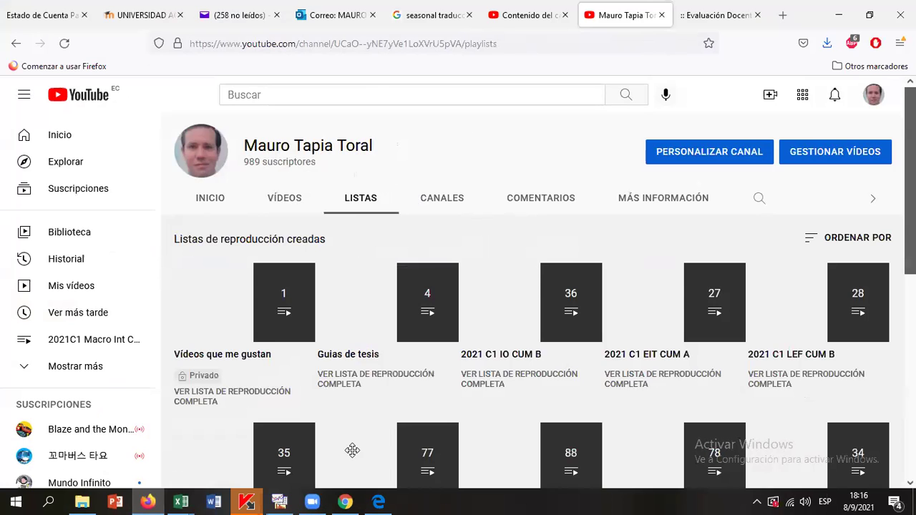
left_click(351, 325)
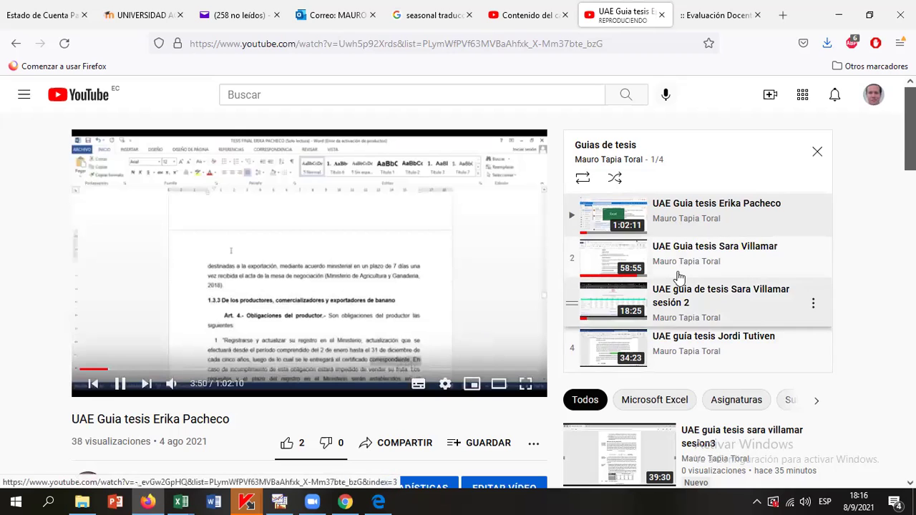
left_click(114, 391)
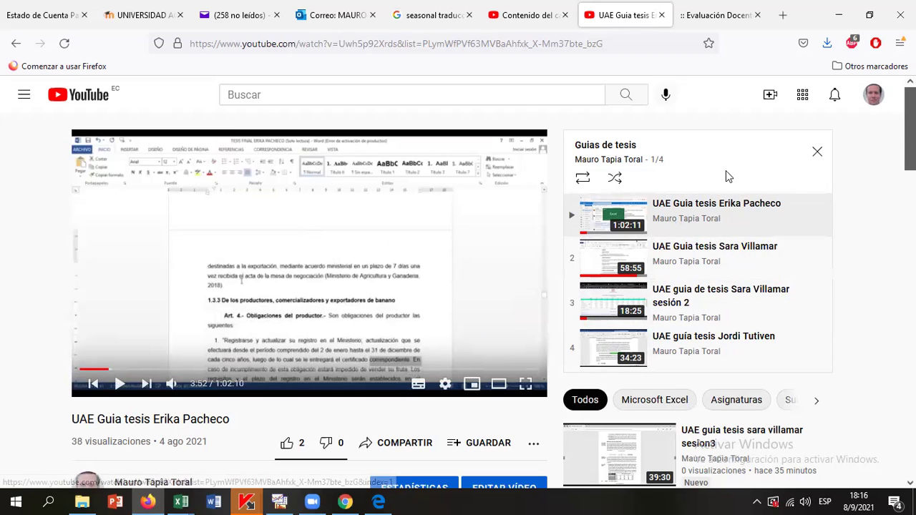
Switch to the YouTube Studio channel content page and look through the recently uploaded thesis guidance videos.
left_click(522, 15)
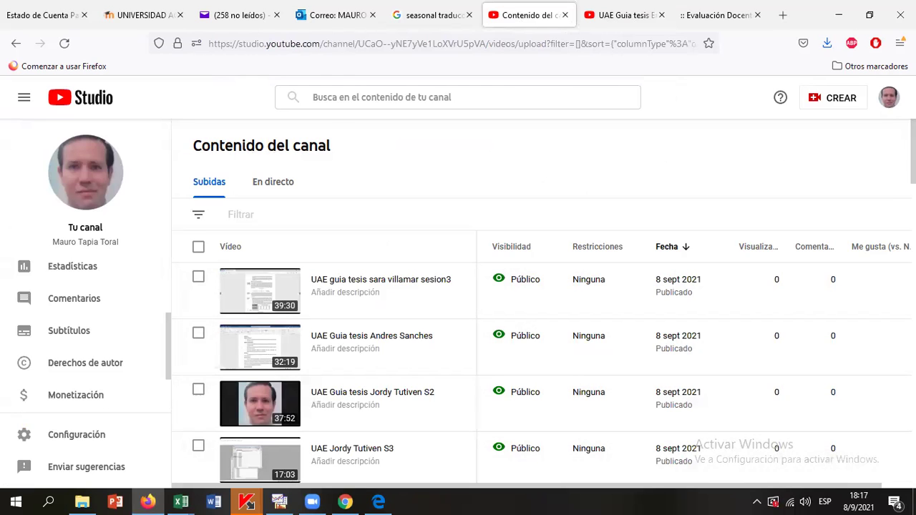
scroll(862, 311, "down", 3)
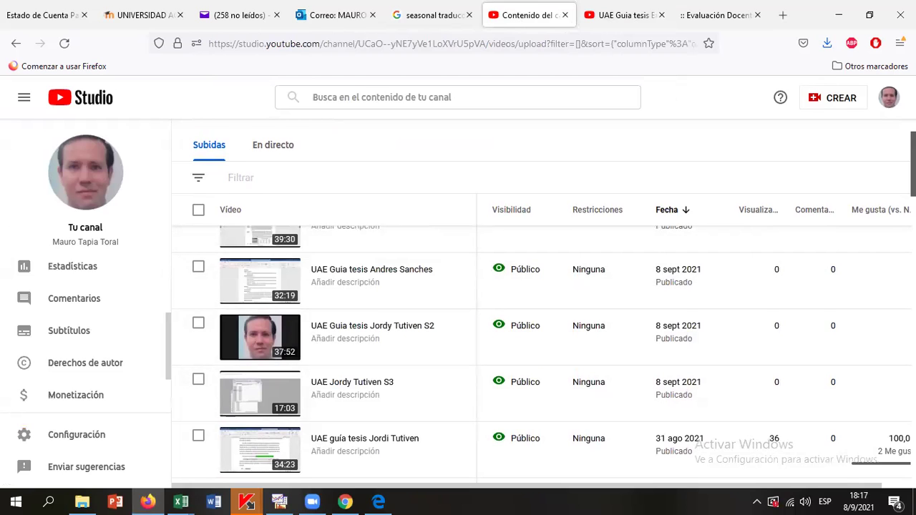
scroll(789, 233, "up", 1)
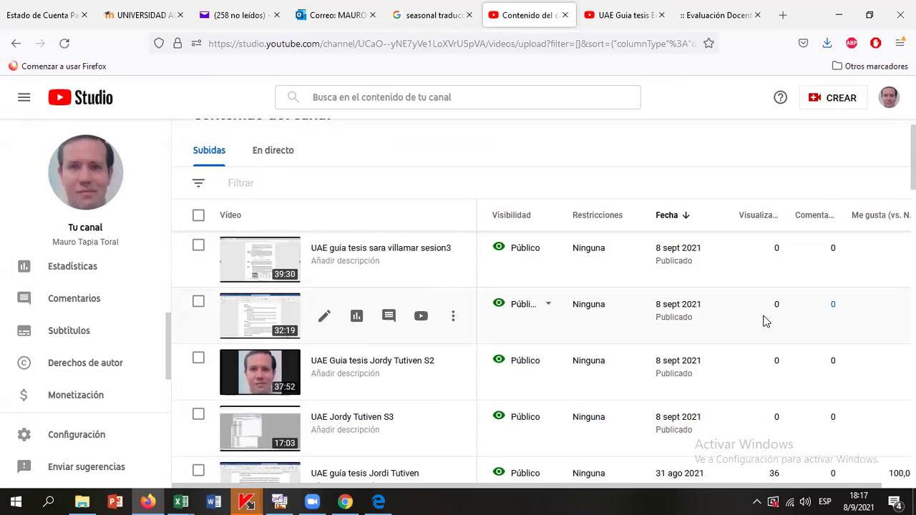